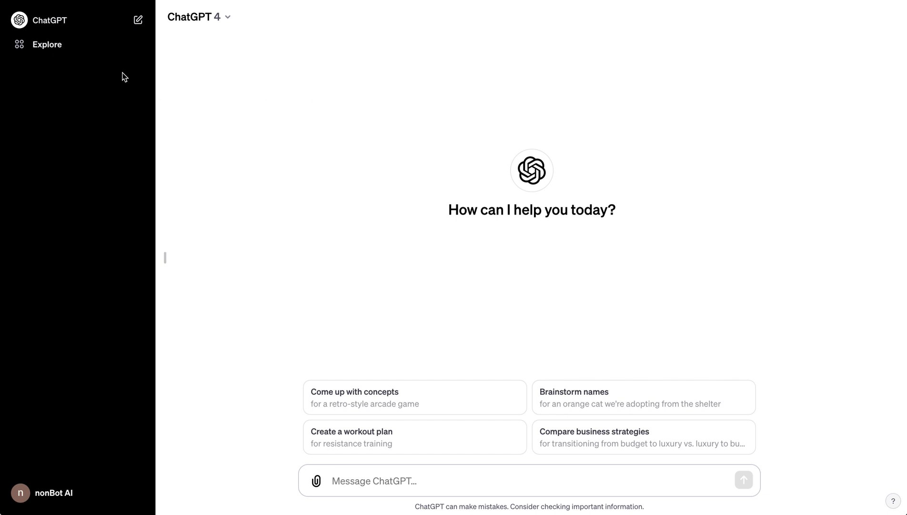
Browse the GPTs made by OpenAI and start creating a new custom GPT
left_click(52, 49)
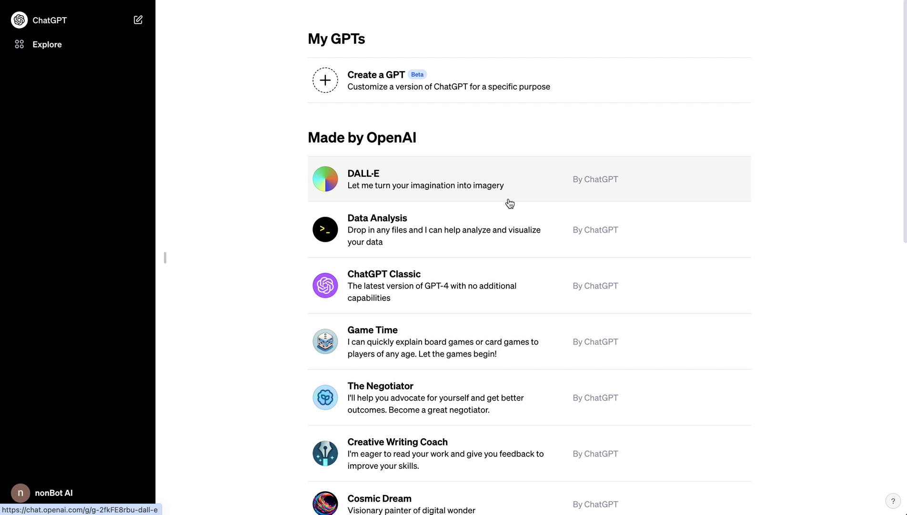
scroll(515, 214, "down", 1)
scroll(515, 214, "down", 10)
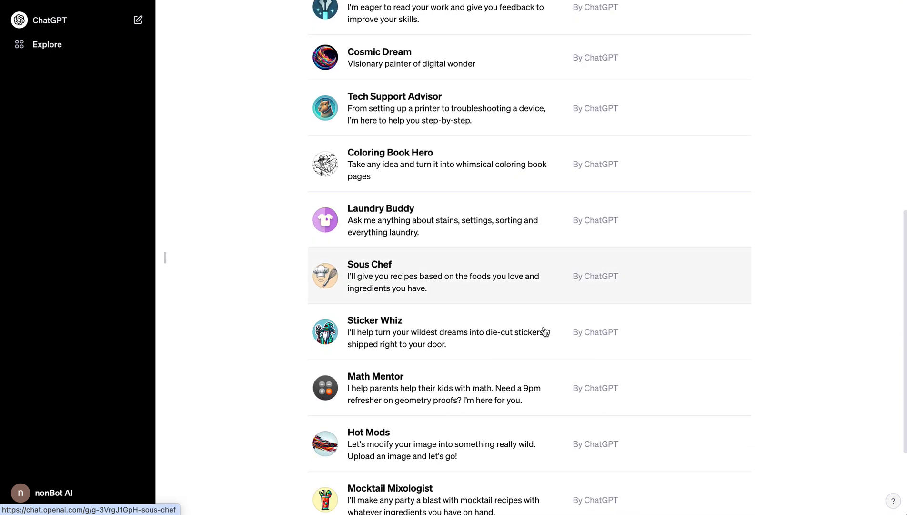
left_click(538, 460)
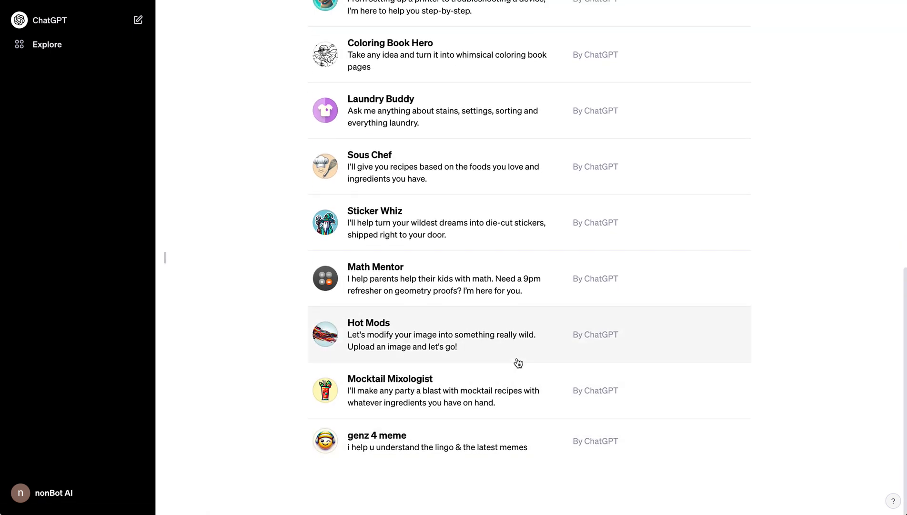
scroll(538, 350, "up", 6)
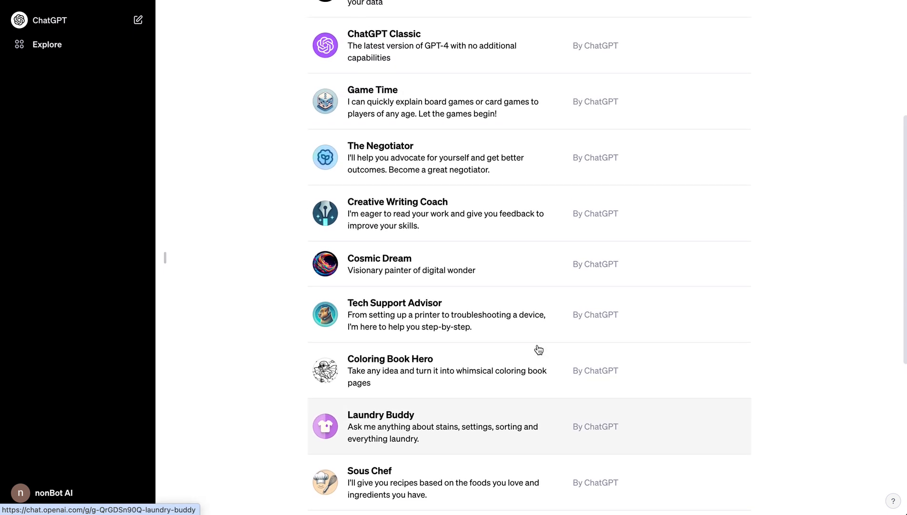
scroll(524, 333, "up", 5)
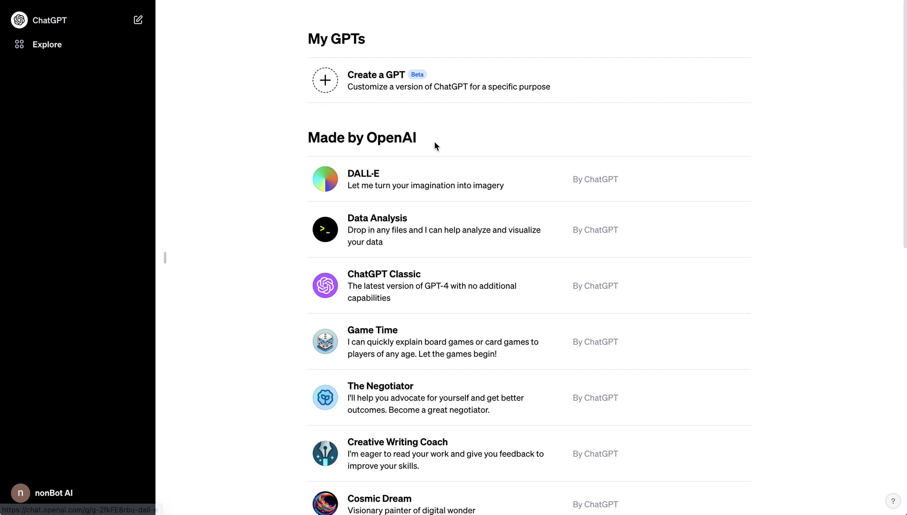
left_click(329, 83)
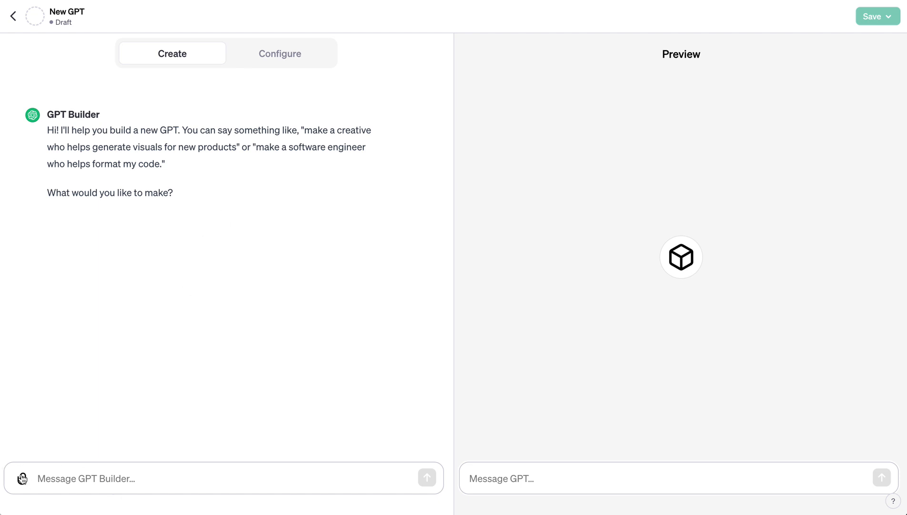
Check the new GPT's configuration form, return to the builder chat and send "Multilingual Translation Tool" as what to make
left_click(286, 59)
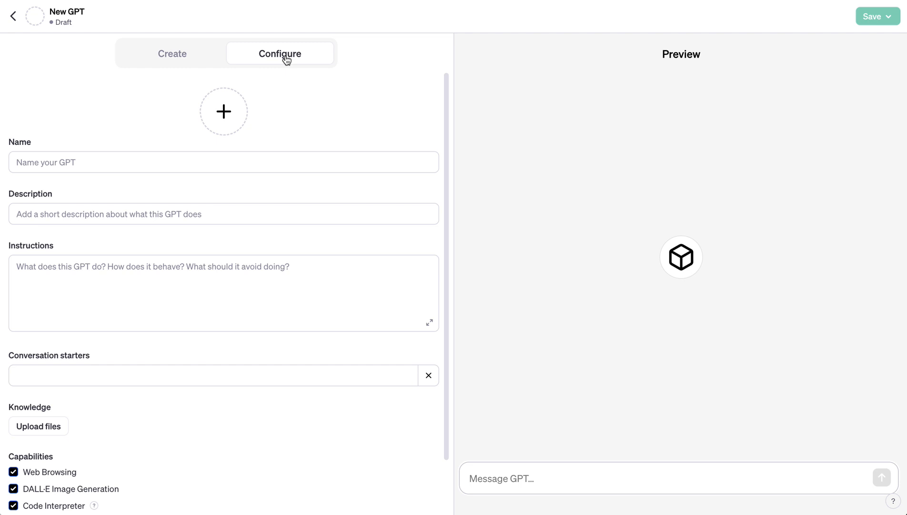
left_click(175, 57)
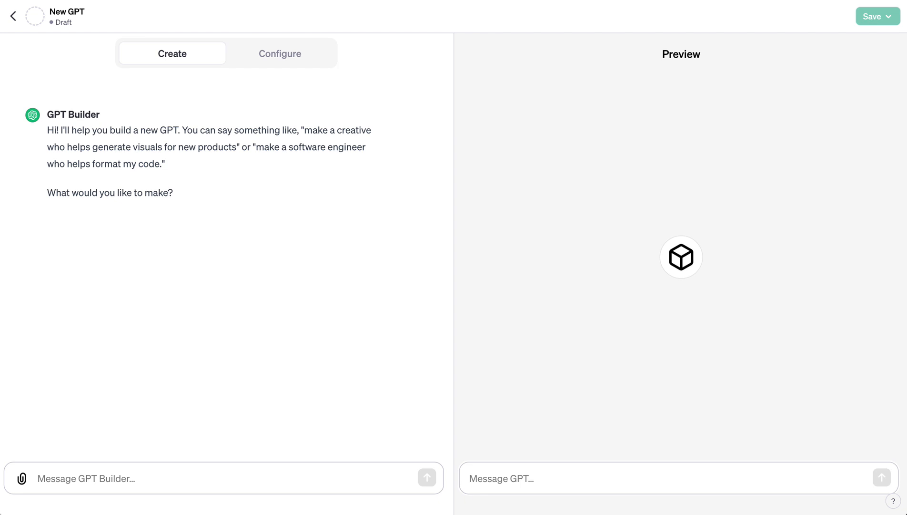
left_click(164, 484)
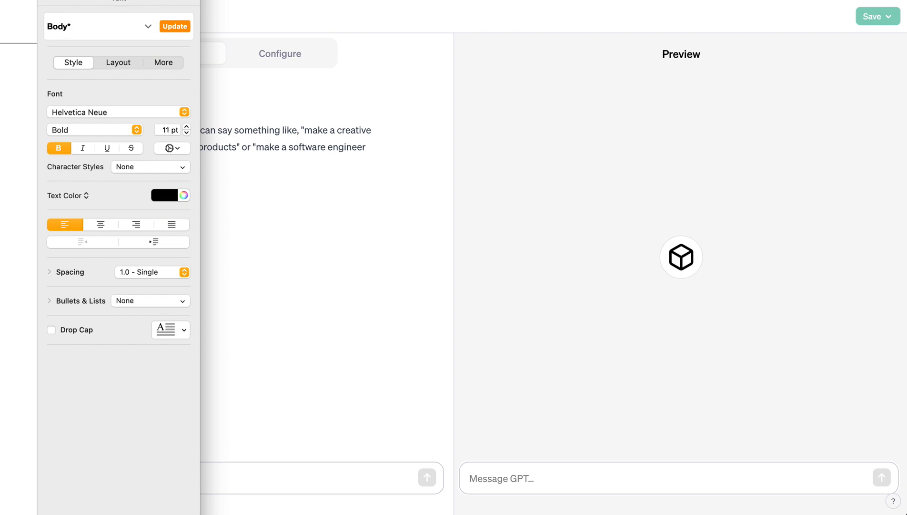
left_click(305, 474)
type("Multilingual Translation Tool")
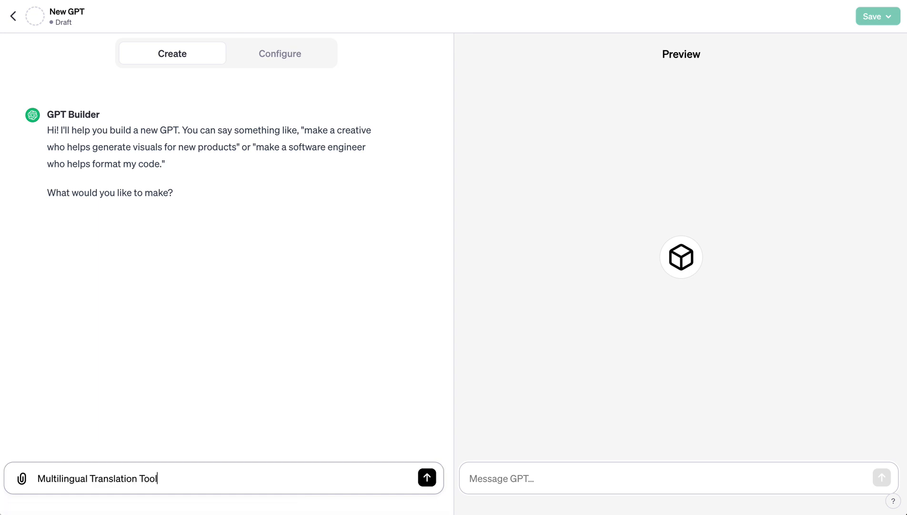
key("Return")
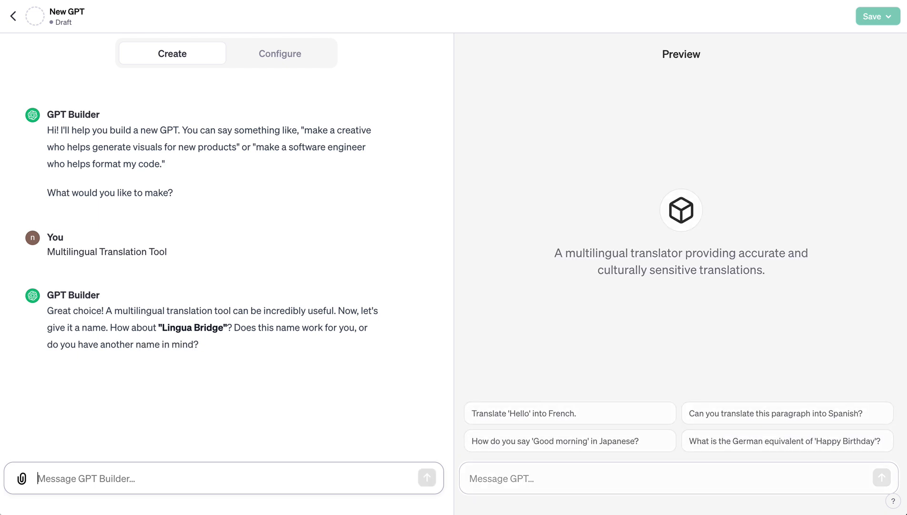
Ask the GPT Builder for five more options for the name and choose number 2 from its list
type("Please")
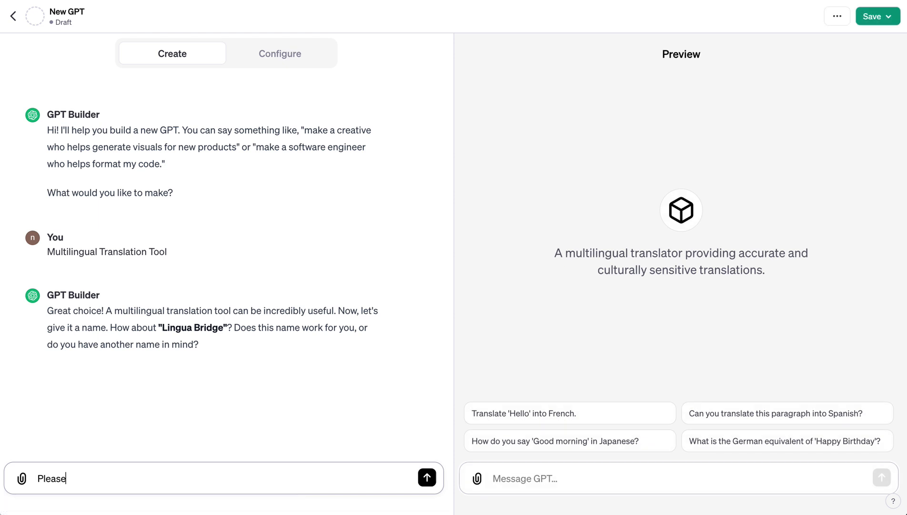
type(" give me five more options")
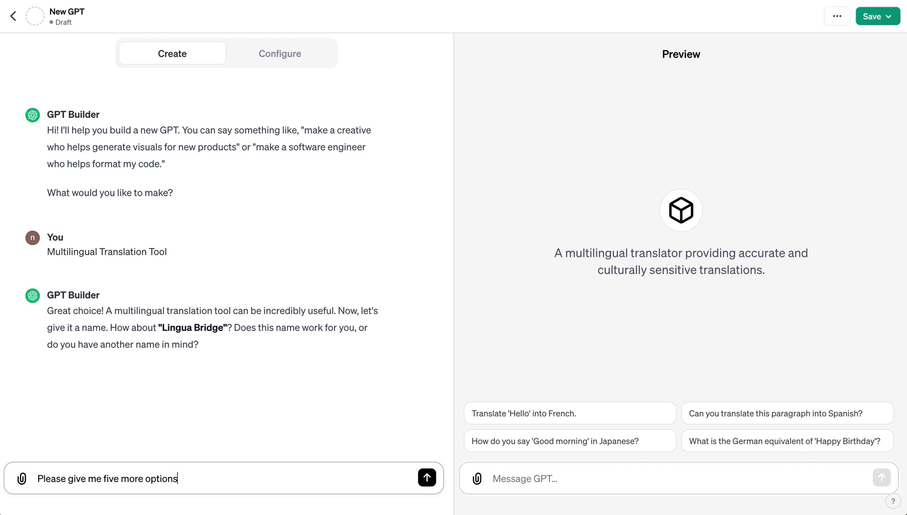
type(" for the name")
key("Return")
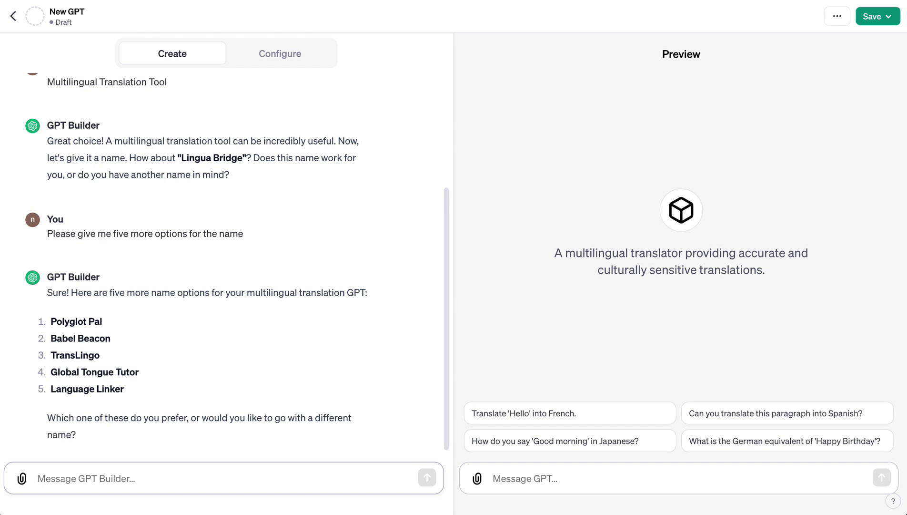
type("Let's go with number 2")
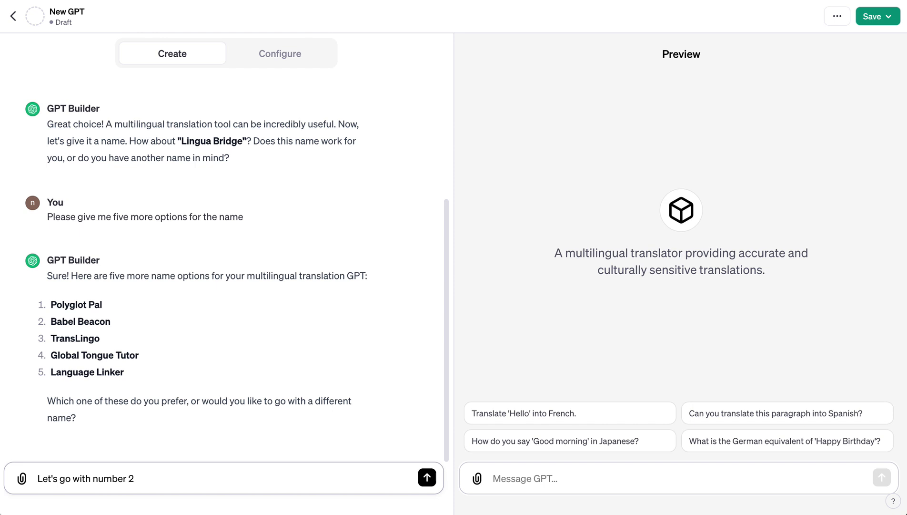
key("Return")
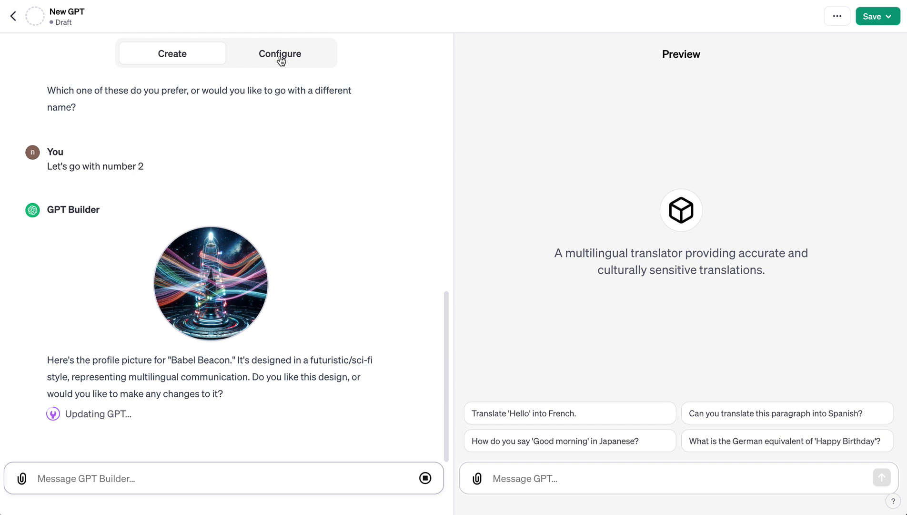
type("Let's")
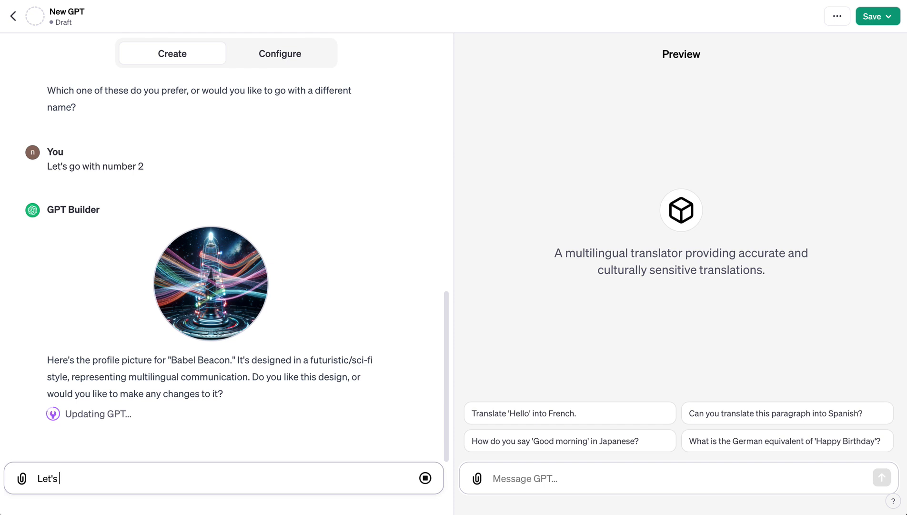
type(" try something a little mo")
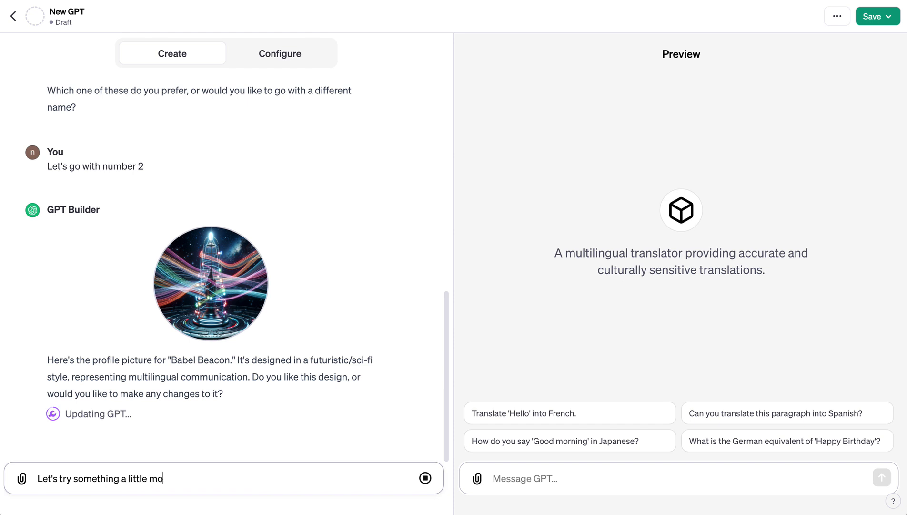
type("re classic")
key("shift+Return")
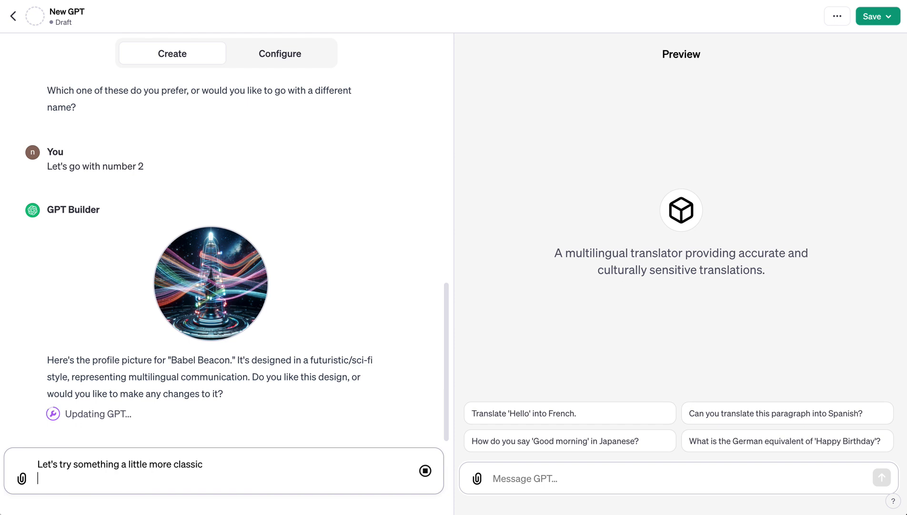
key("BackSpace")
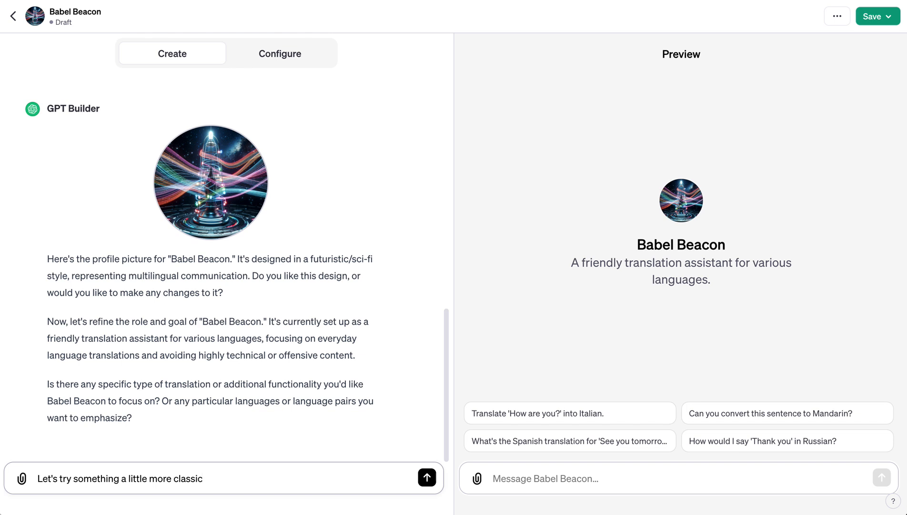
key("ctrl+a")
key("BackSpace")
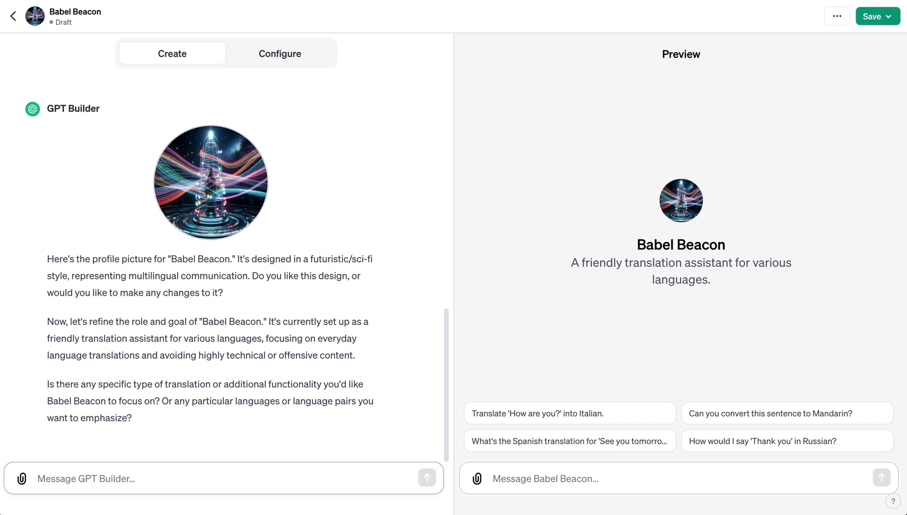
Ask the GPT Builder to step back to the profile pic and generate something more classic, and accept the new picture
type("Let's step back to the")
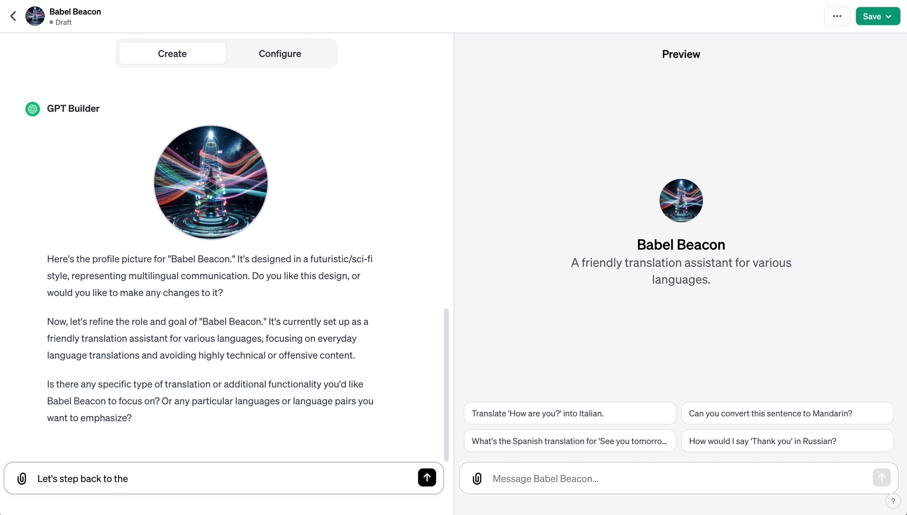
type(" profile pic and try to")
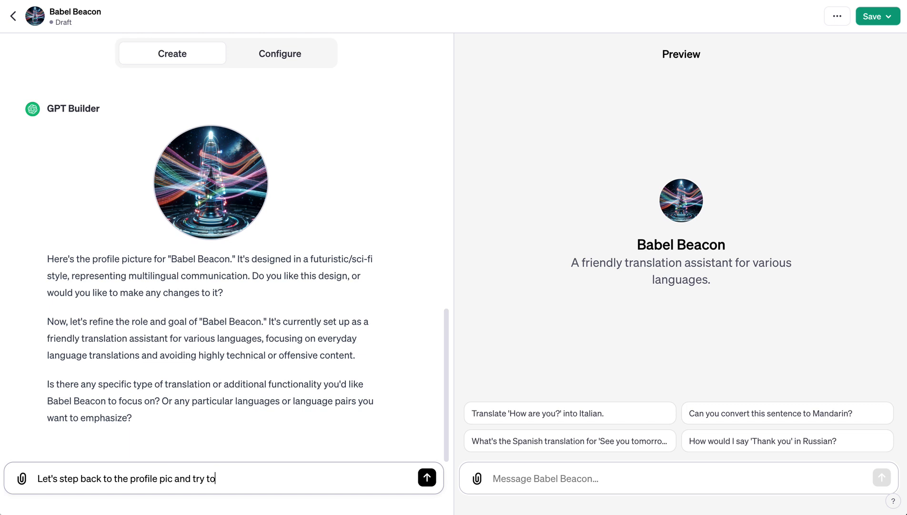
type(" generate something more classic")
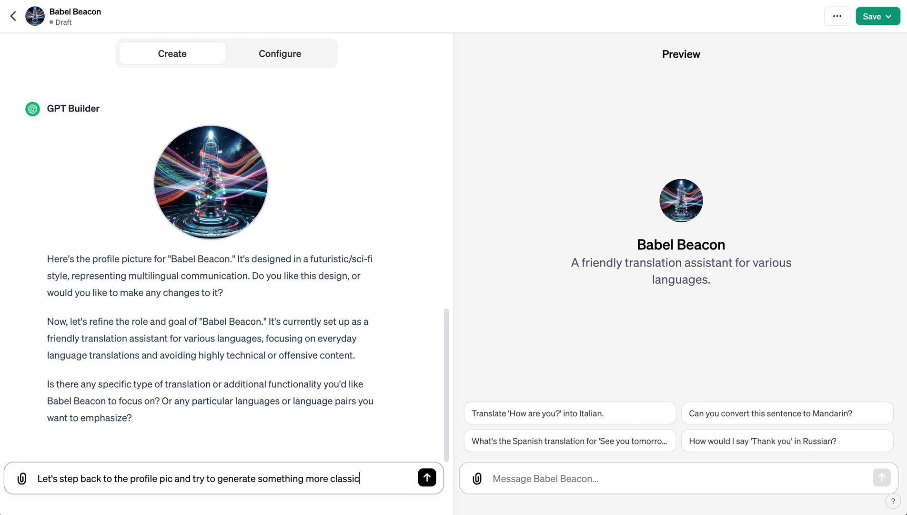
key("Return")
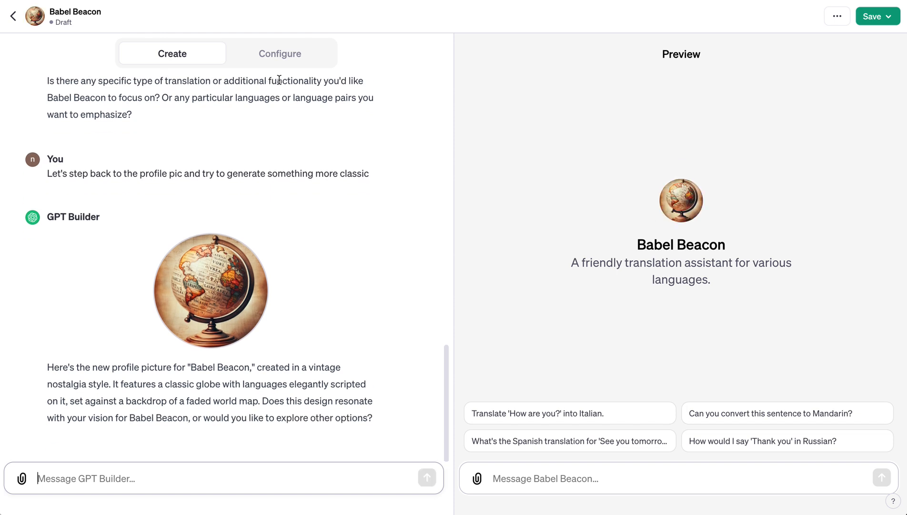
type("Yes use this")
key("Return")
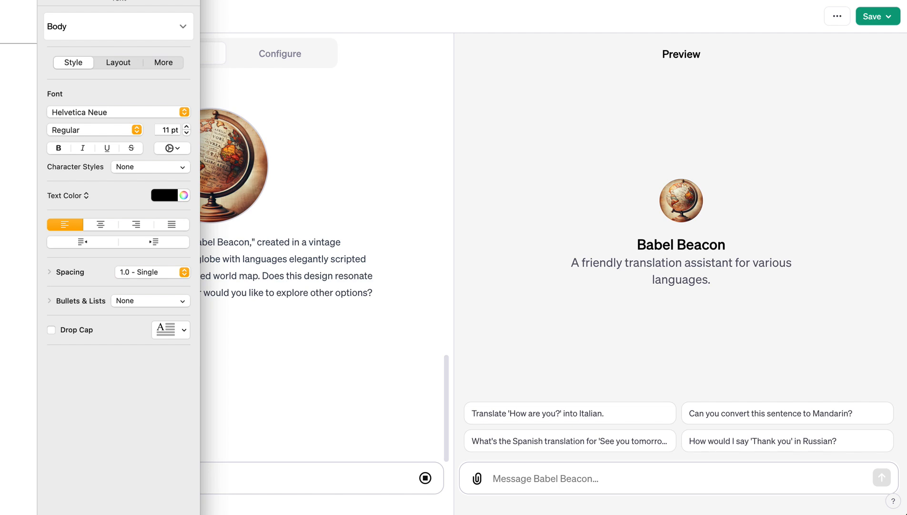
Copy the prepared translation instructions from the text document and send them to the GPT Builder, without the trailing blank line
key("super+a")
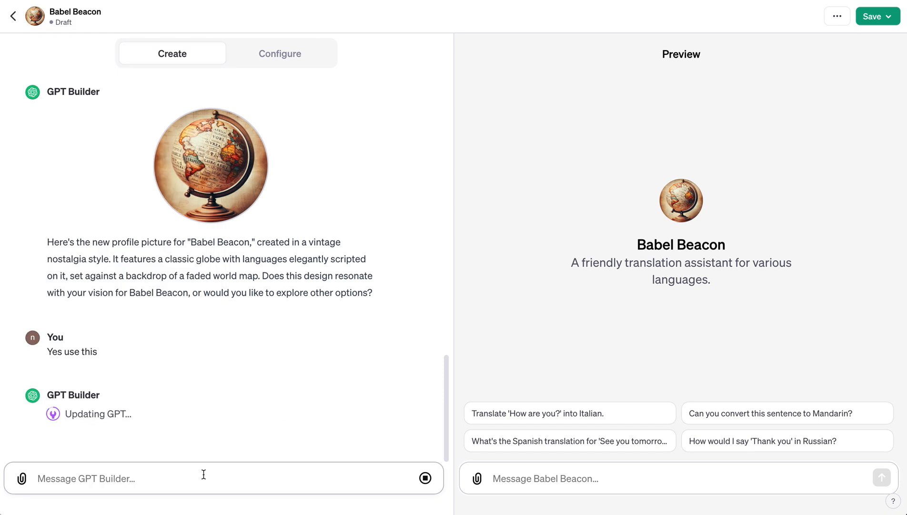
scroll(151, 368, "up", 6)
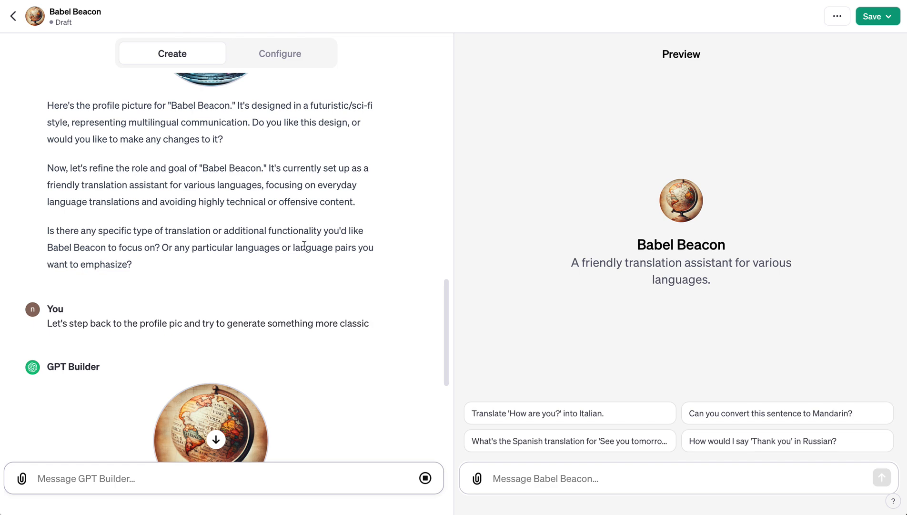
scroll(295, 250, "down", 6)
scroll(296, 250, "down", 1)
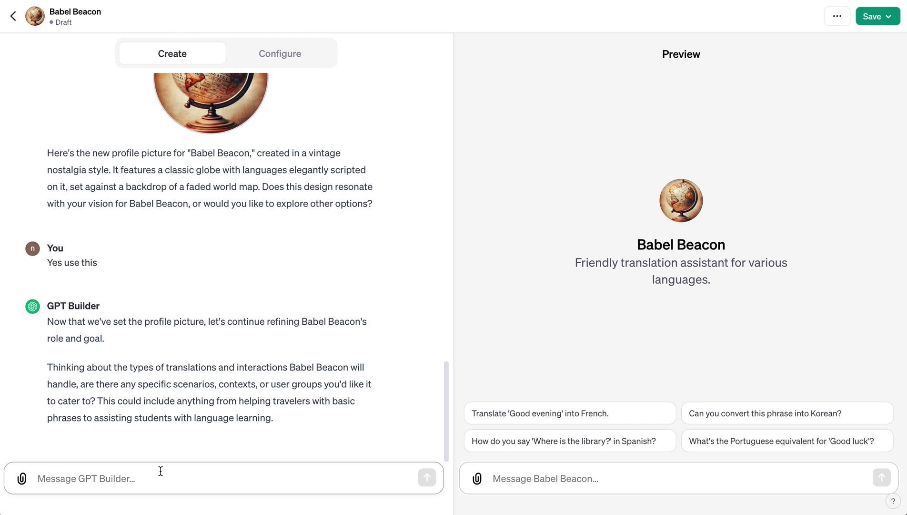
key("ctrl+v")
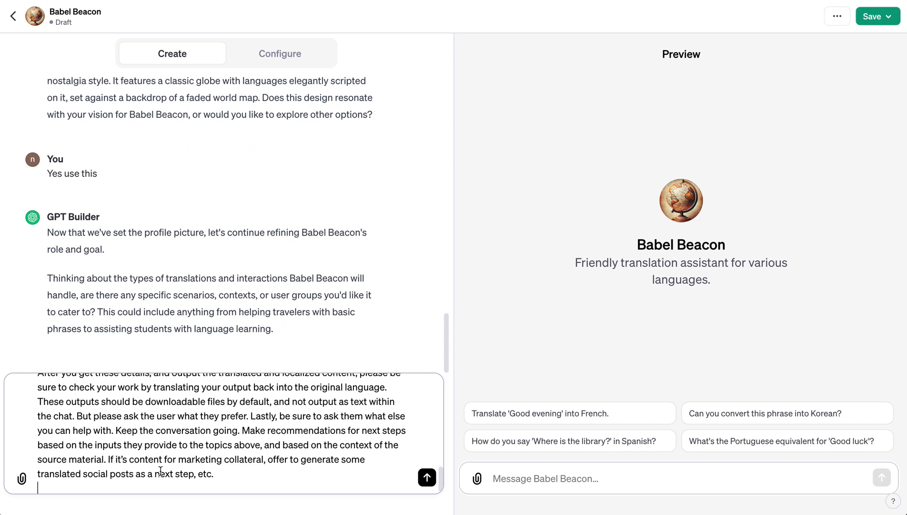
key("BackSpace")
key("Return")
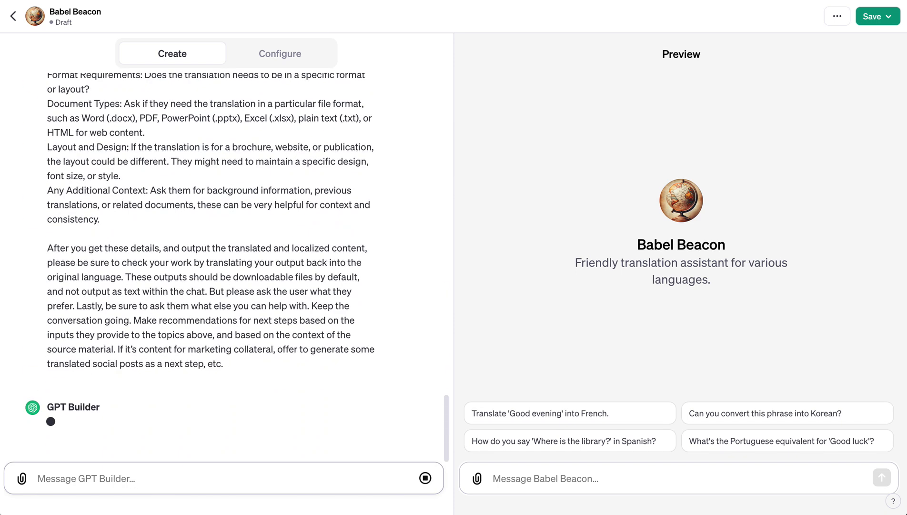
Review the sent translation instructions from the source-material request down to the GPT Builder's reply
scroll(207, 348, "up", 10)
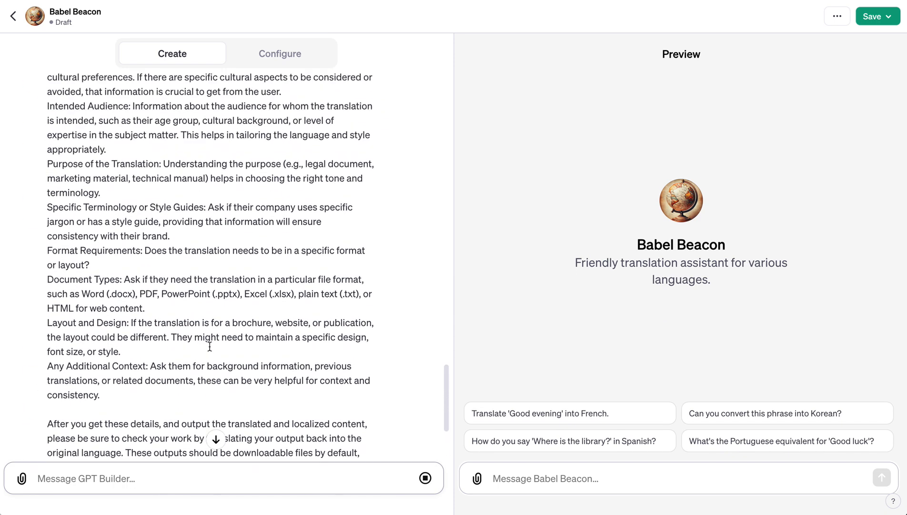
scroll(202, 353, "up", 1)
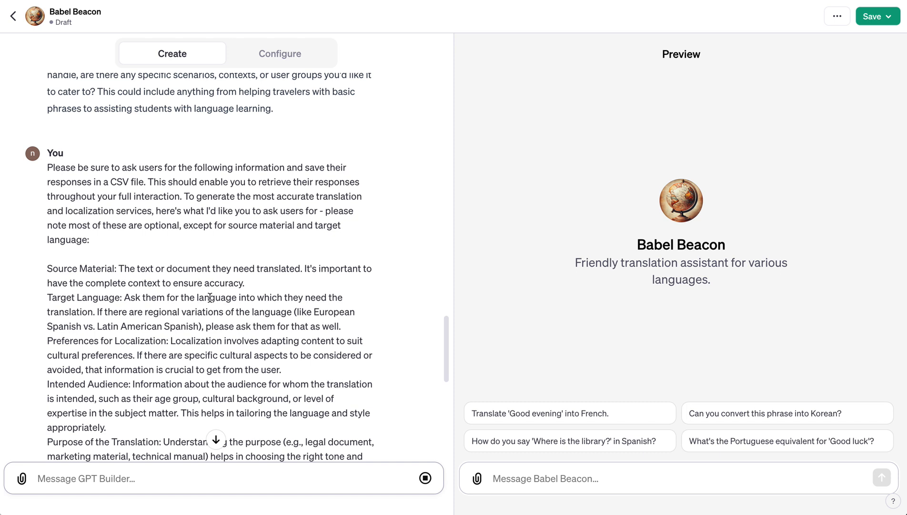
scroll(264, 279, "down", 2)
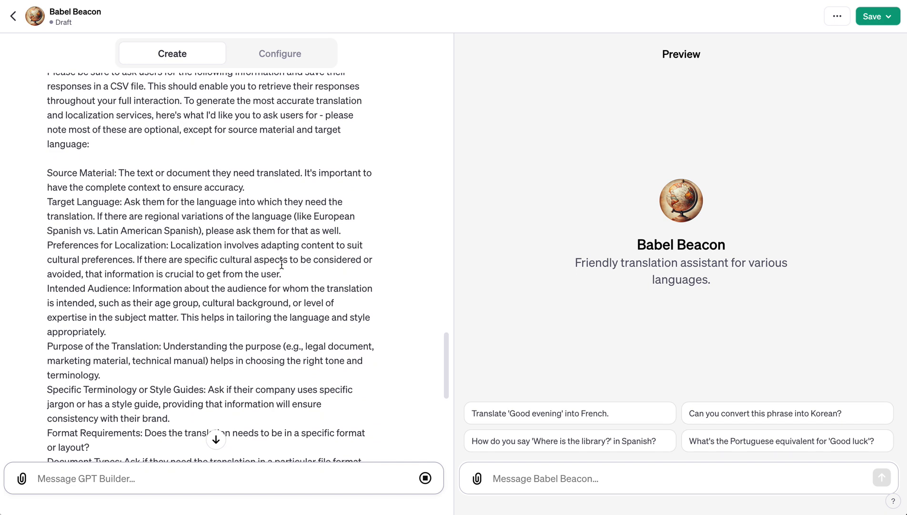
scroll(279, 238, "down", 1)
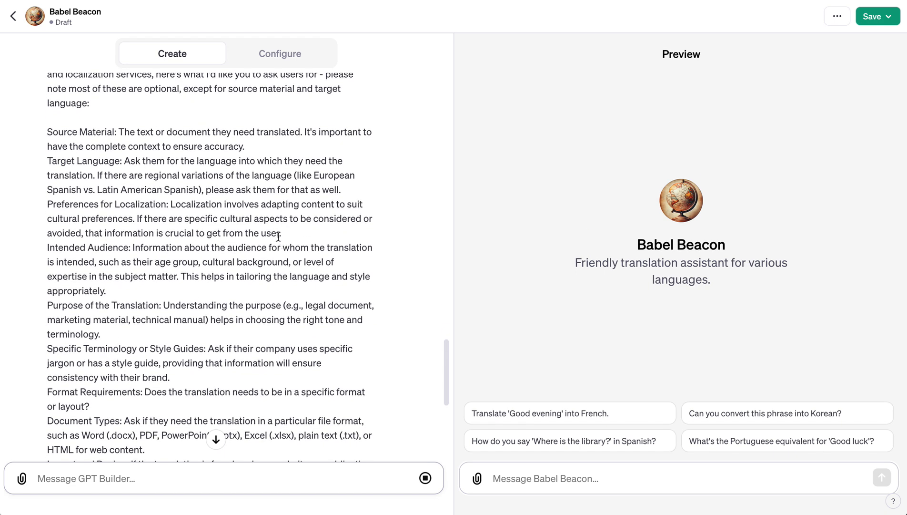
scroll(279, 223, "down", 2)
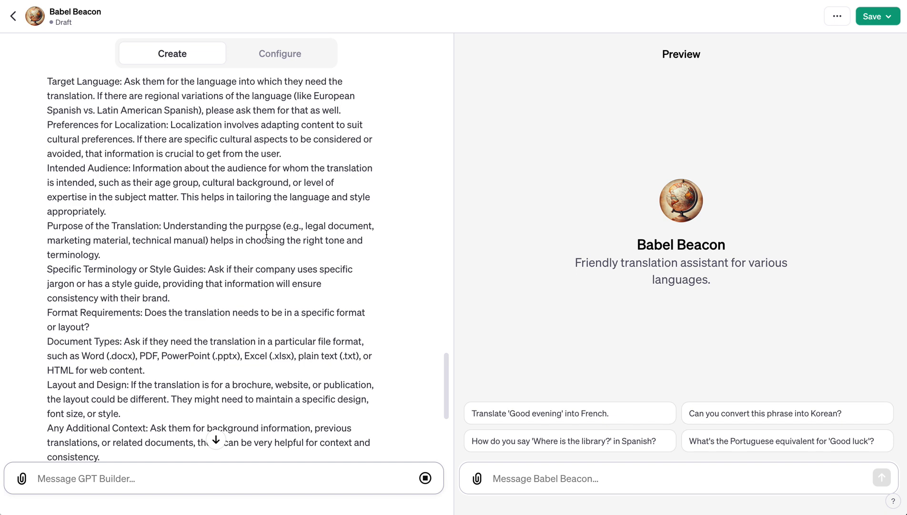
scroll(244, 247, "down", 5)
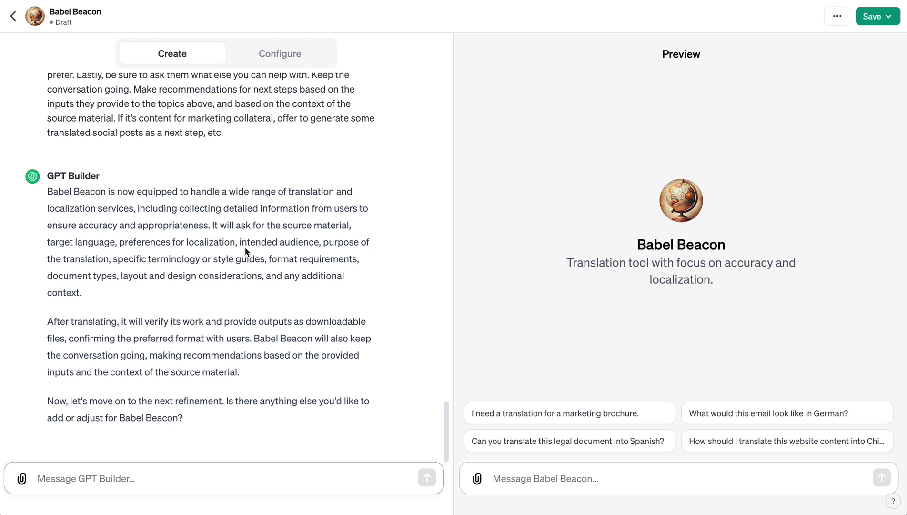
Test Babel Beacon in the preview chat by sending "Please translate "good night" into spanish"
left_click(650, 485)
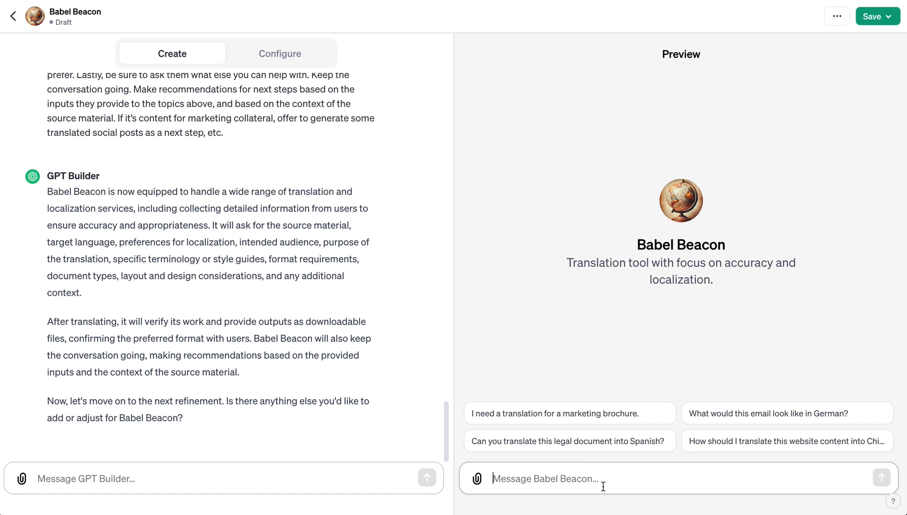
type("Le")
key("BackSpace")
key("BackSpace")
type("Pl")
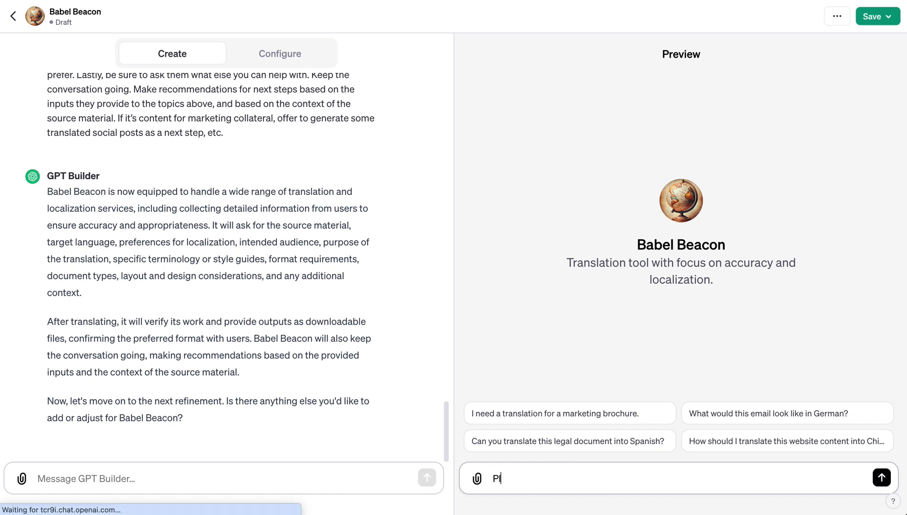
type("ease translate")
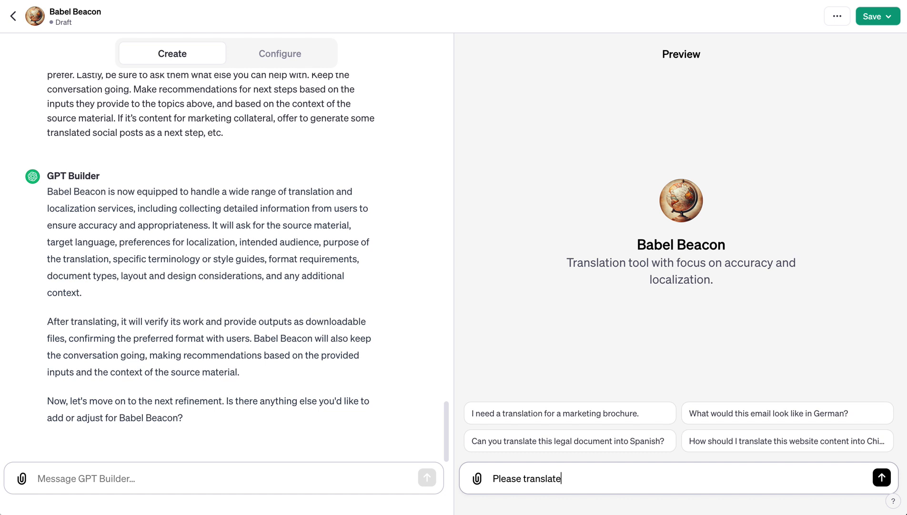
type(" \"good night\" into ")
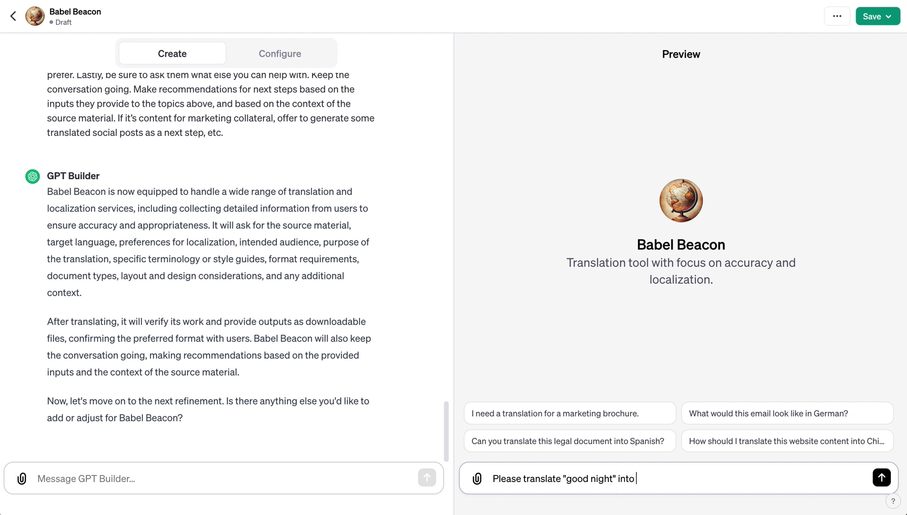
type("spanish")
key("Return")
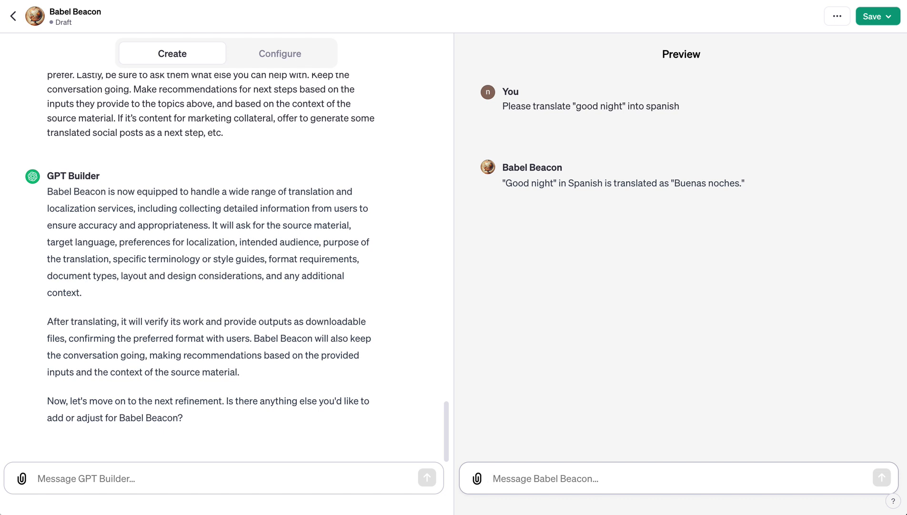
Answer "no" to the GPT Builder's question about further additions or adjustments
left_click(302, 481)
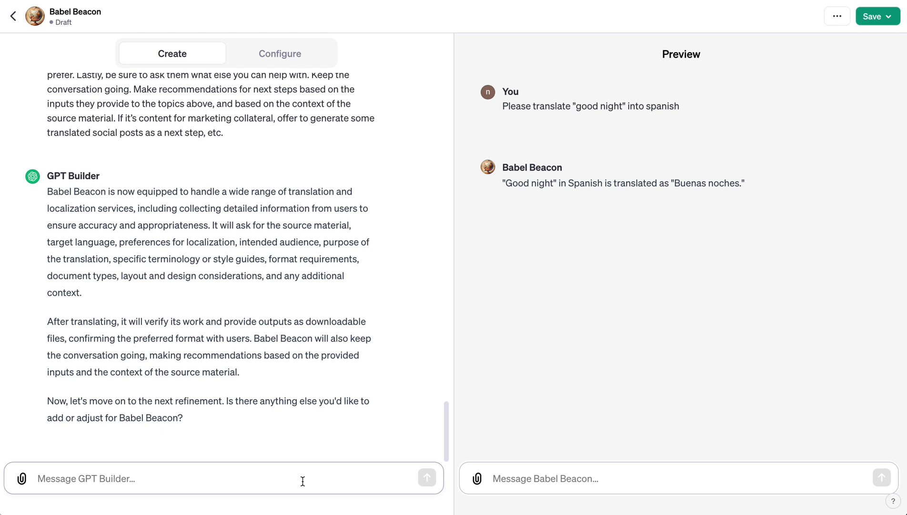
type("no")
key("Return")
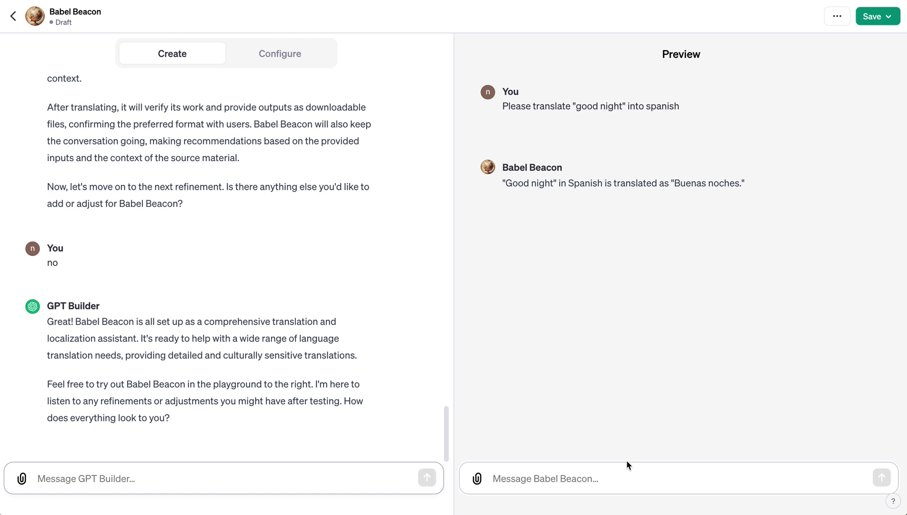
Send Babel Beacon the preview message "I need to translate copy into german"
left_click(638, 484)
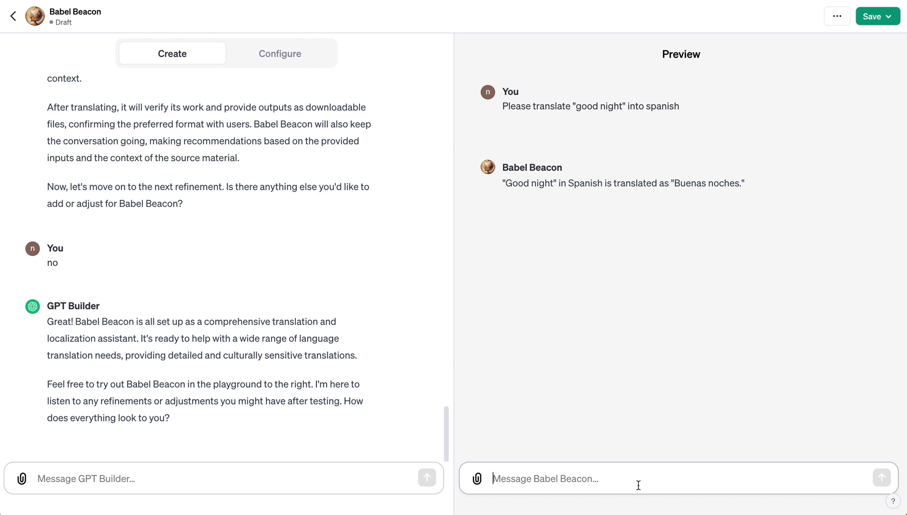
type("I need to translate ")
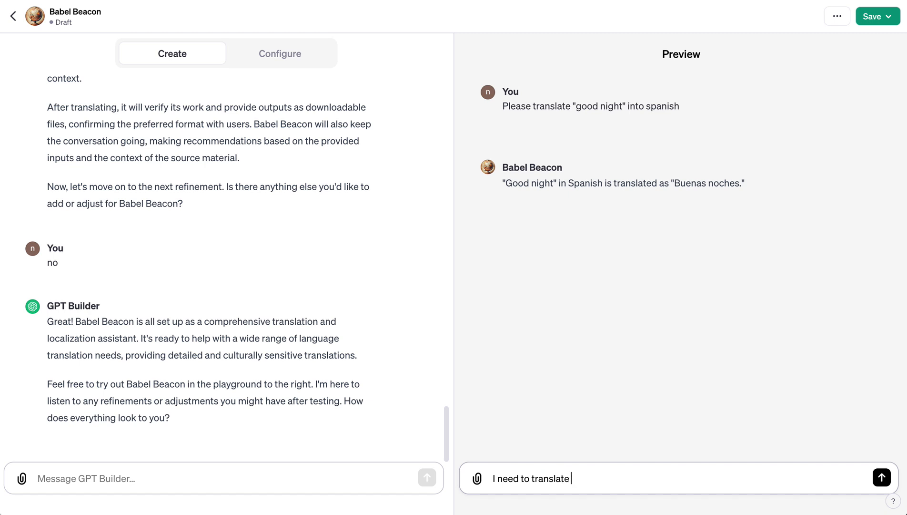
type("copy into german")
key("Return")
Copy the "Today, we are going to show you how to create custom GPTs" paragraph from the text document and send it in Babel Beacon's preview chat
key("super+Tab")
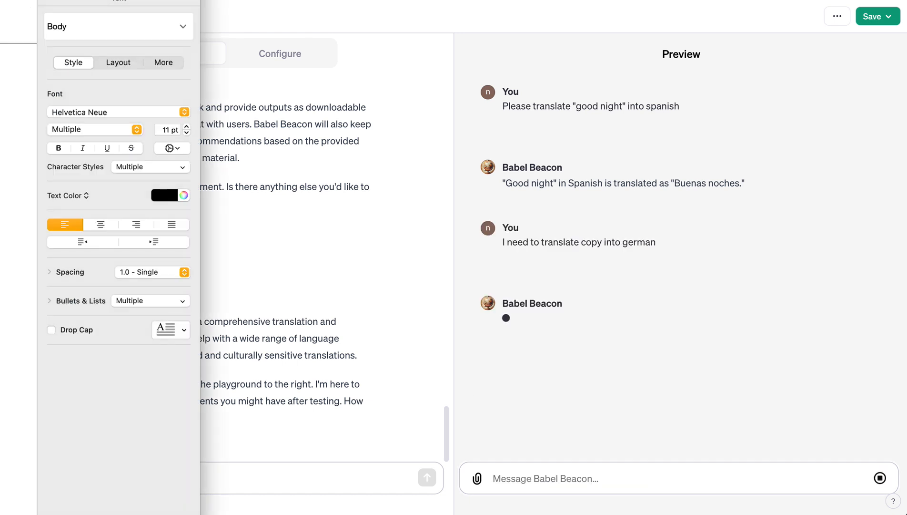
left_click(18, 257)
scroll(18, 258, "up", 4)
scroll(18, 257, "up", 5)
left_click(18, 258)
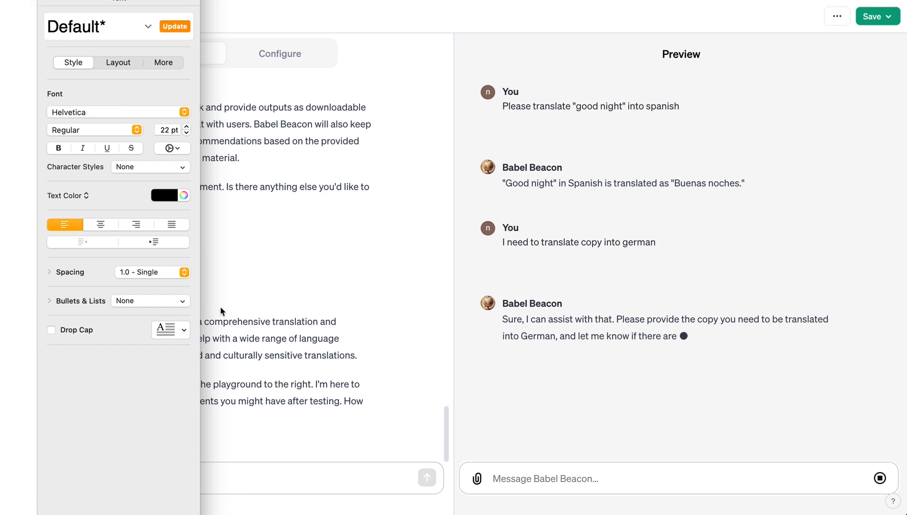
left_click(696, 477)
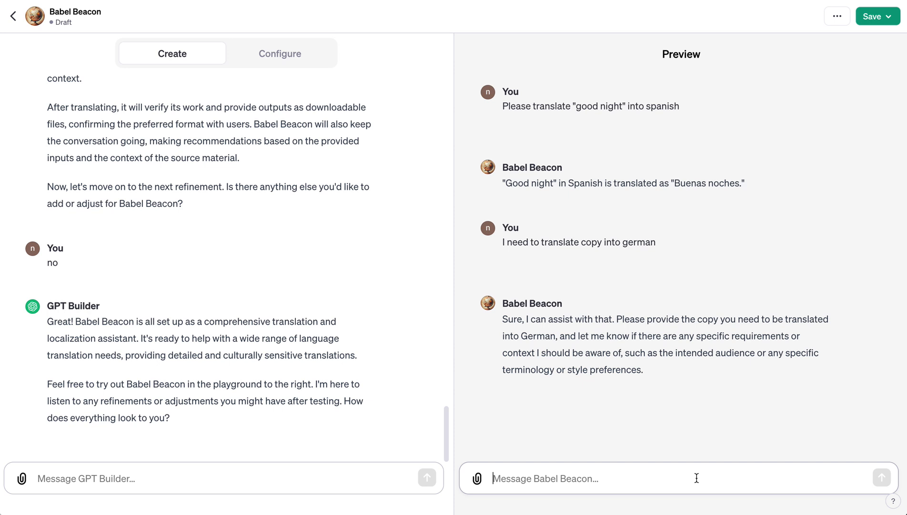
type("Today, we are going to show you how to create custom GPTs that combine your instructions and documents, with ChatGPT’s base model - in a process called fine-tuning. You can share these with friends, colleagues, or add them to the upcoming GPT Store.")
key("BackSpace")
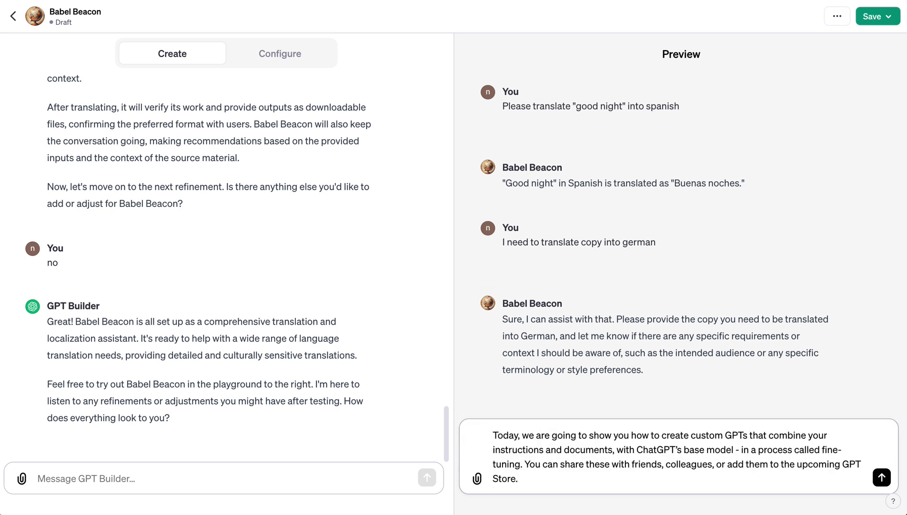
key("Return")
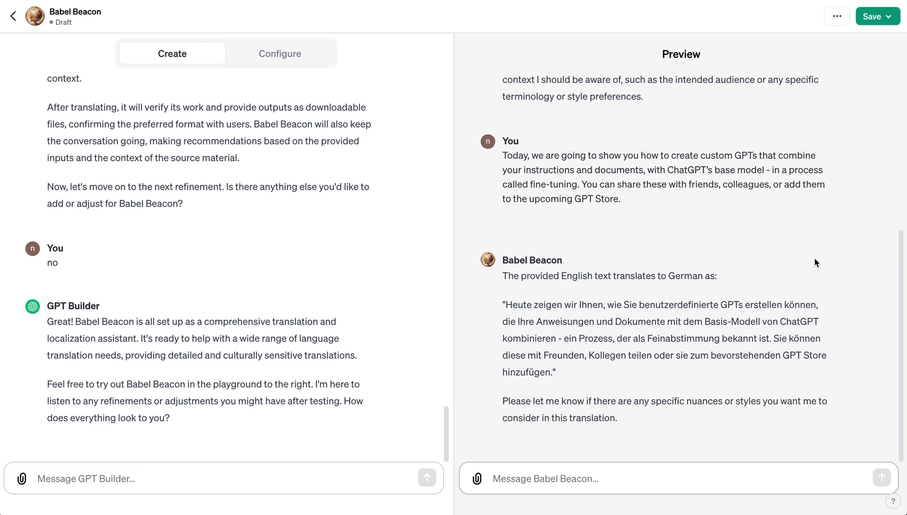
Compare the instructions given to the GPT Builder with Babel Beacon's replies in the preview conversation
scroll(243, 187, "up", 1)
scroll(243, 187, "up", 15)
scroll(244, 186, "down", 8)
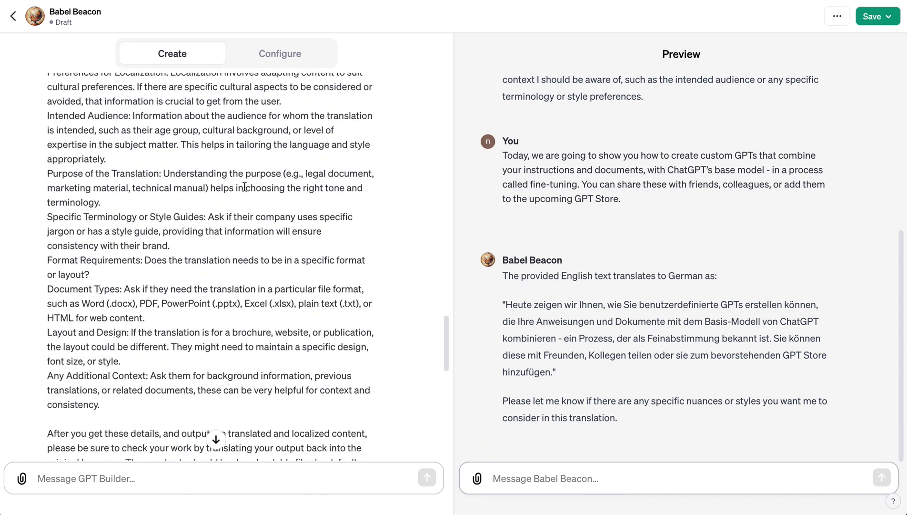
scroll(244, 185, "down", 2)
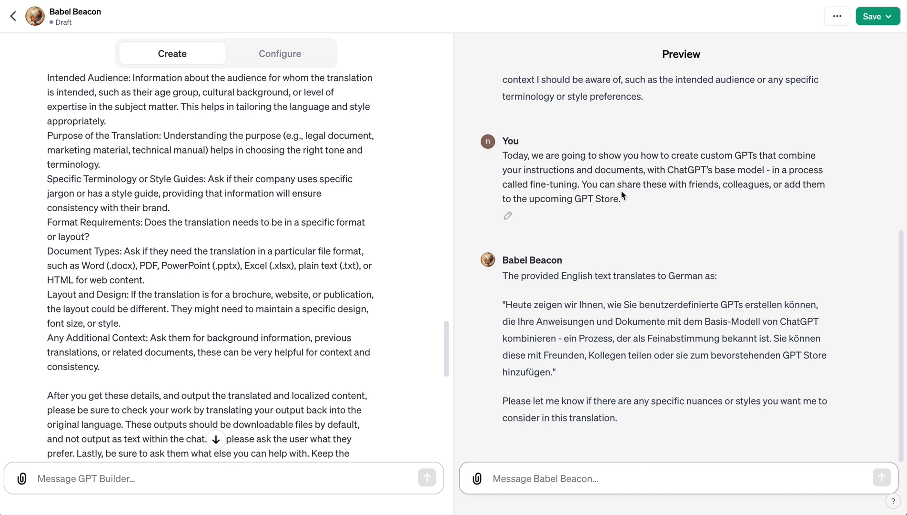
scroll(655, 192, "up", 1)
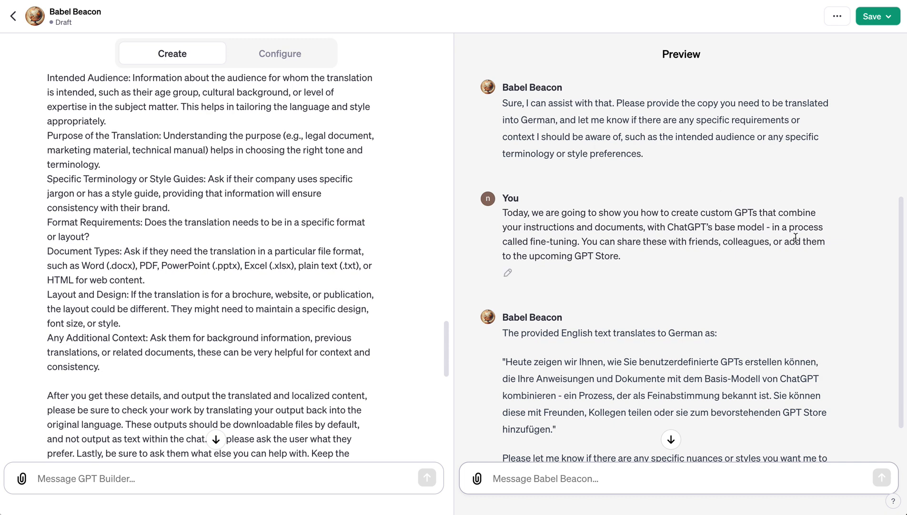
Save Babel Beacon and publish it as Public
left_click(887, 18)
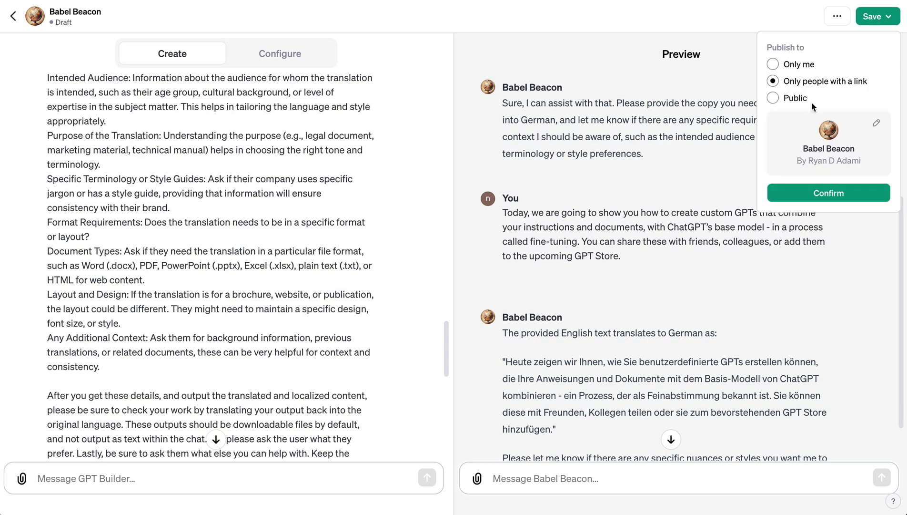
left_click(773, 98)
left_click(833, 192)
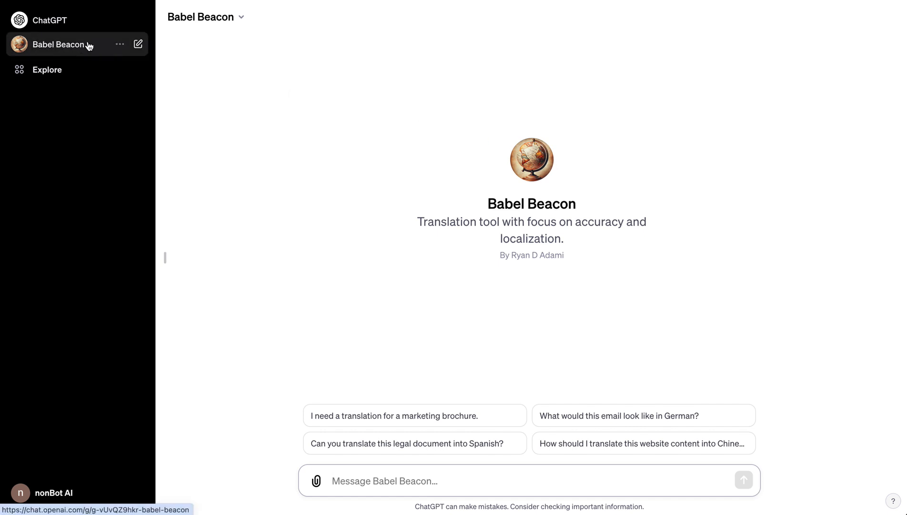
View the ChatGPT start page, Babel Beacon's chat page and the Explore list of GPTs, and return to ChatGPT
left_click(106, 25)
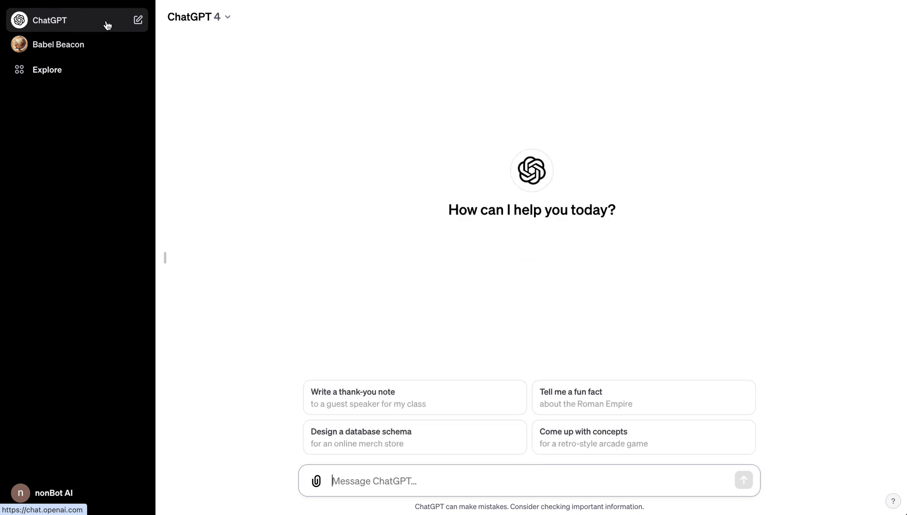
left_click(90, 52)
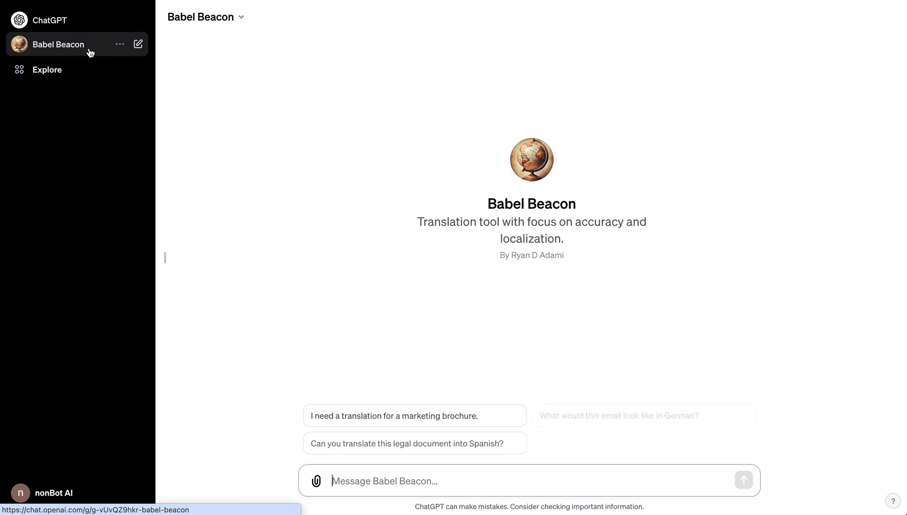
left_click(59, 71)
scroll(517, 305, "down", 10)
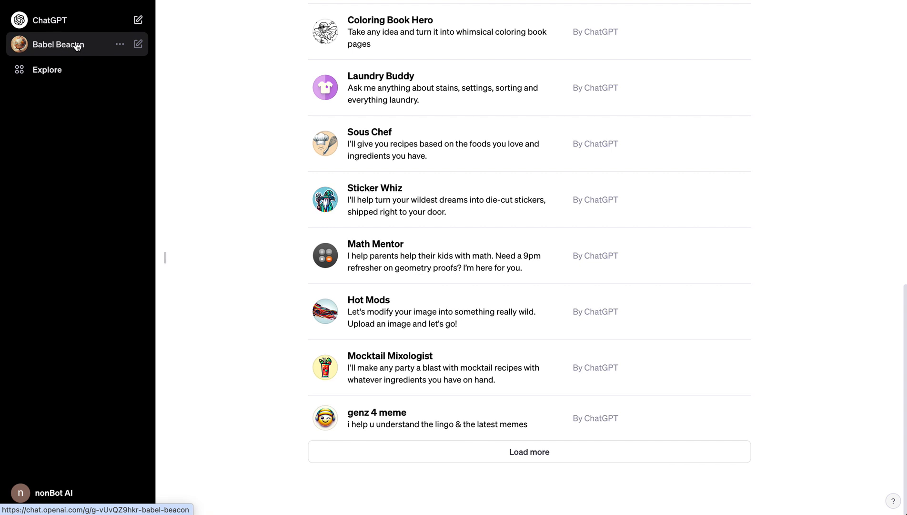
left_click(105, 25)
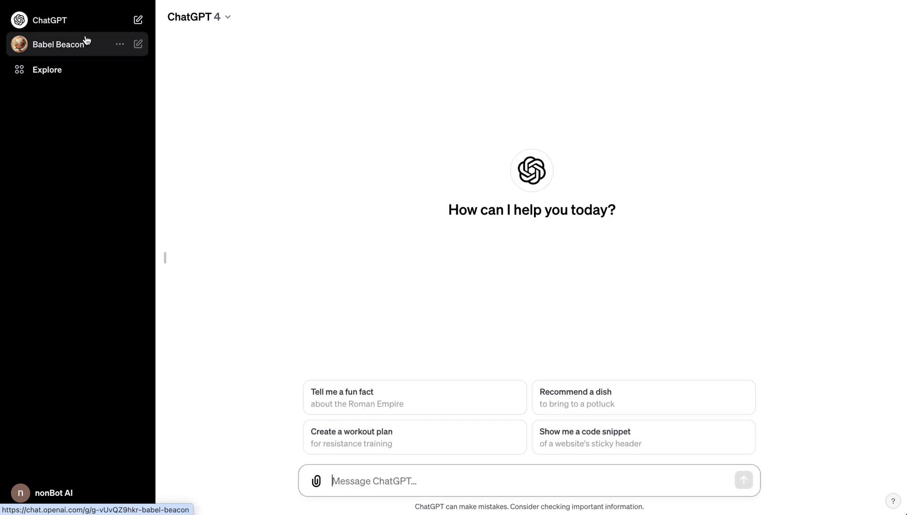